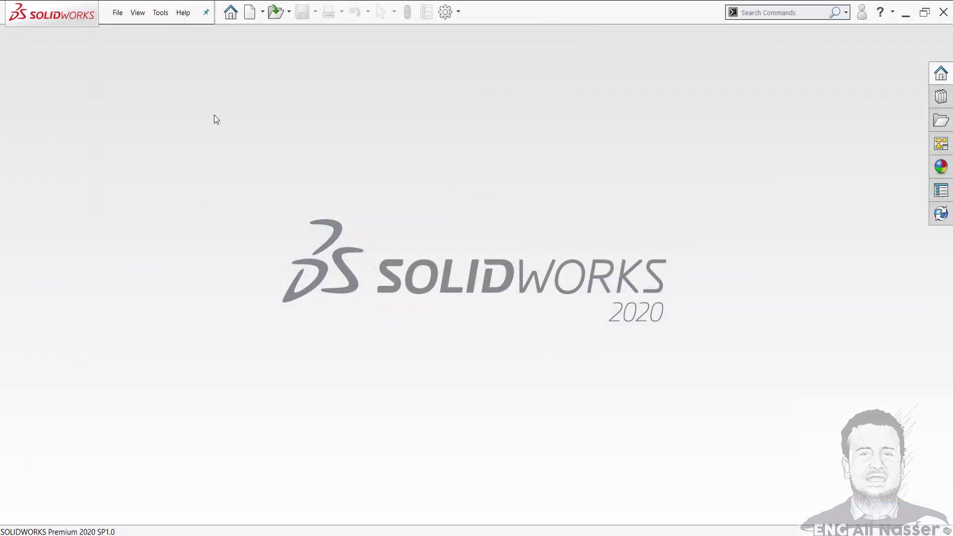
Open the 2.STL mesh, expand Graphic Bodies, and apply the Plain White scene
key("ctrl+o")
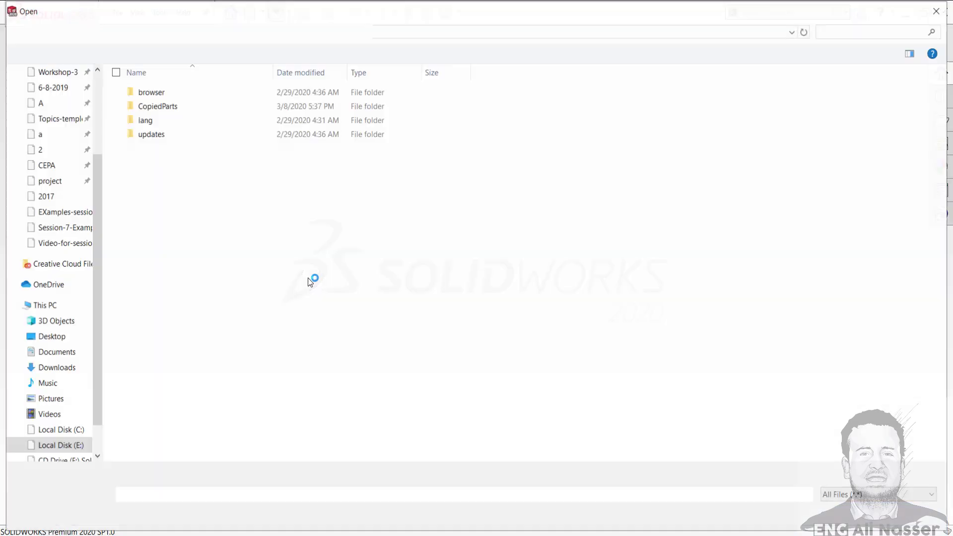
left_click(150, 163)
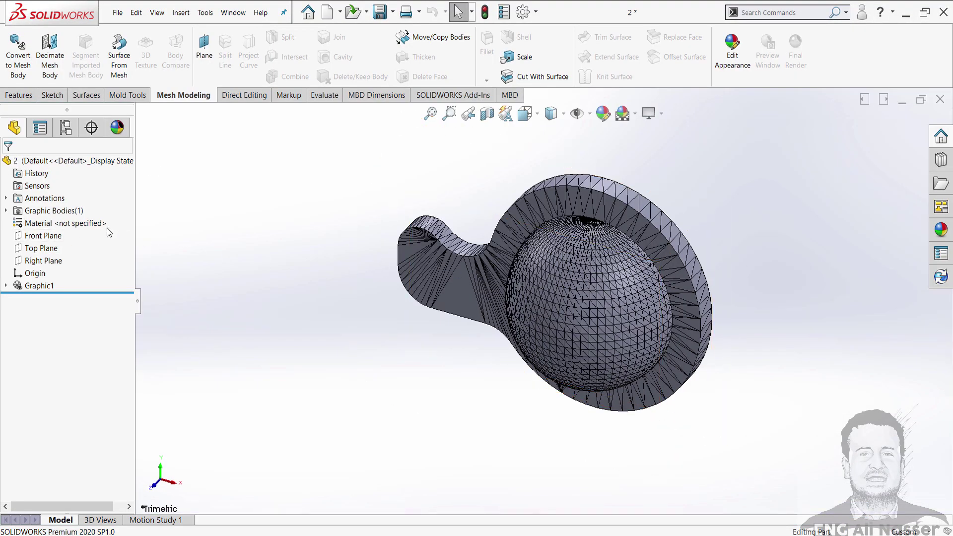
left_click(6, 211)
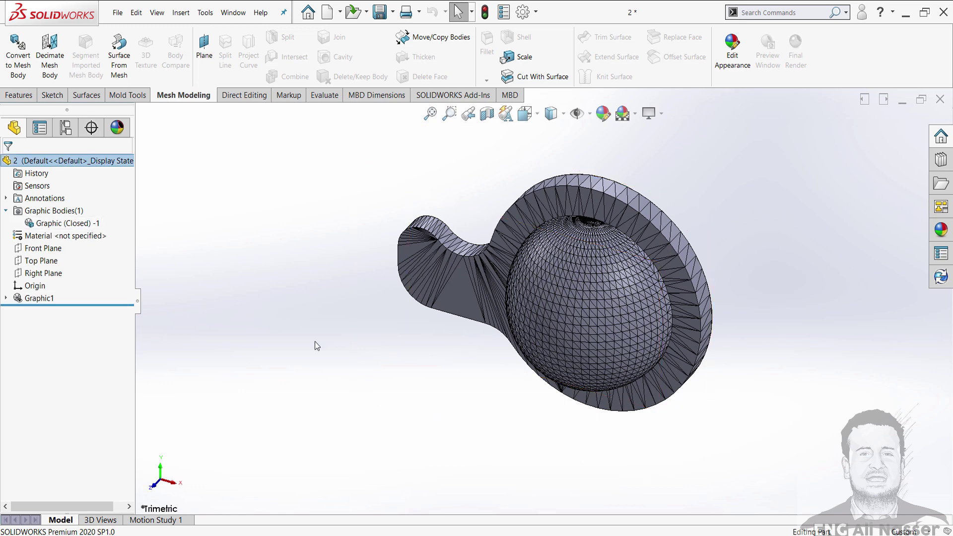
middle_click_drag(315, 345, 347, 233)
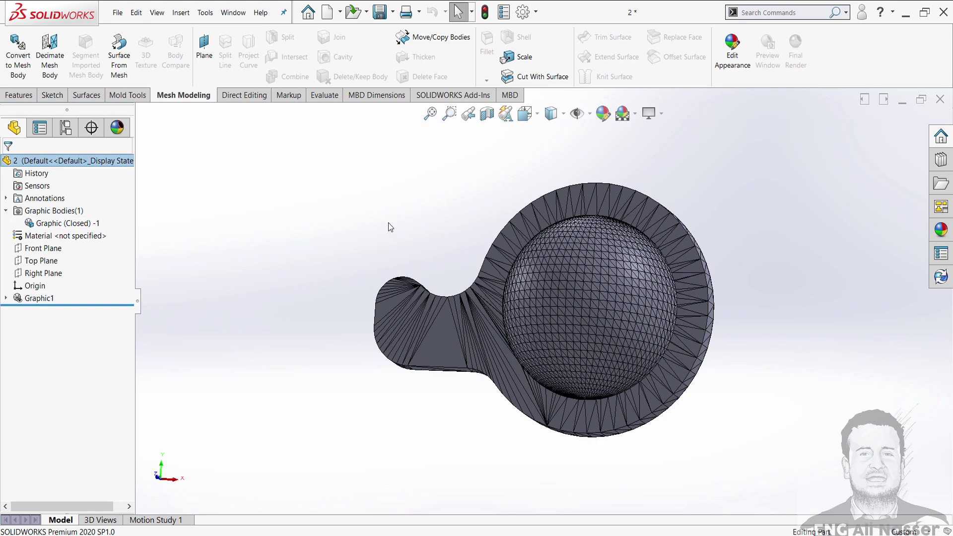
left_click(637, 115)
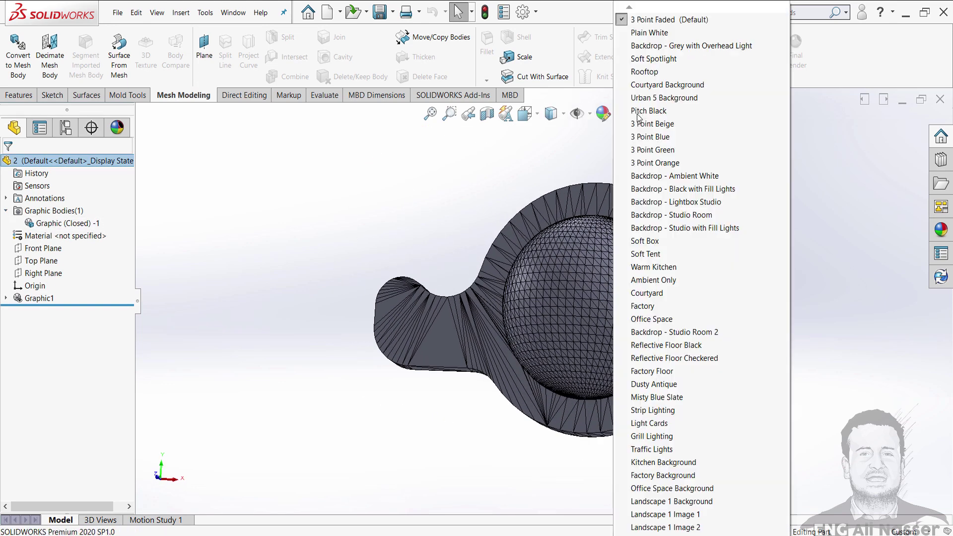
left_click(640, 33)
Convert the imported graphics body into a mesh body
middle_click_drag(478, 204, 377, 437)
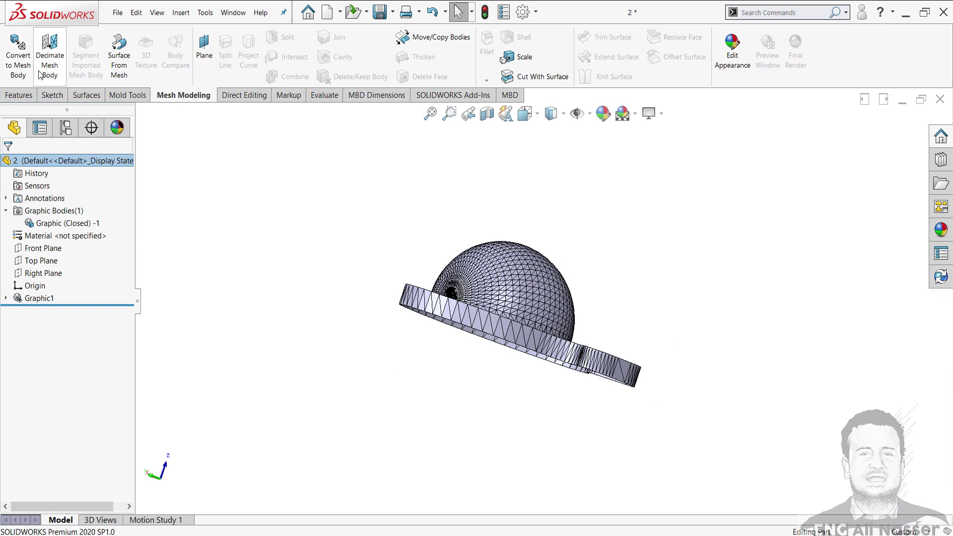
left_click(18, 79)
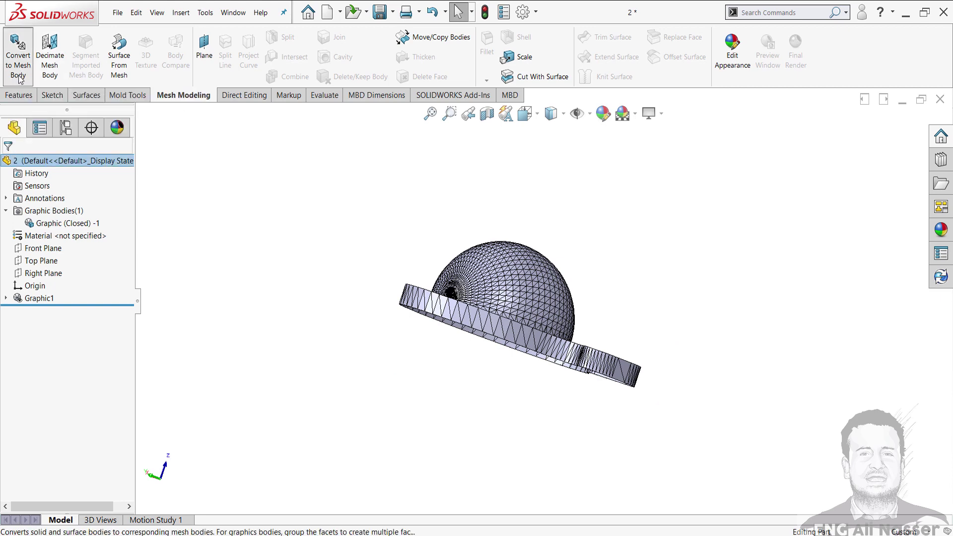
middle_click_drag(501, 297, 510, 342)
left_click(496, 294)
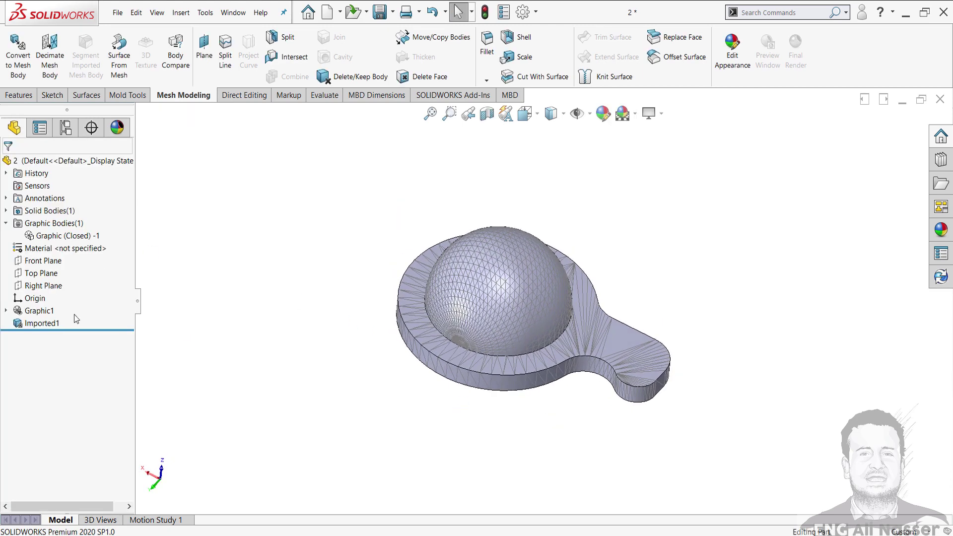
middle_click_drag(511, 310, 538, 321)
scroll(538, 322, "down", 3)
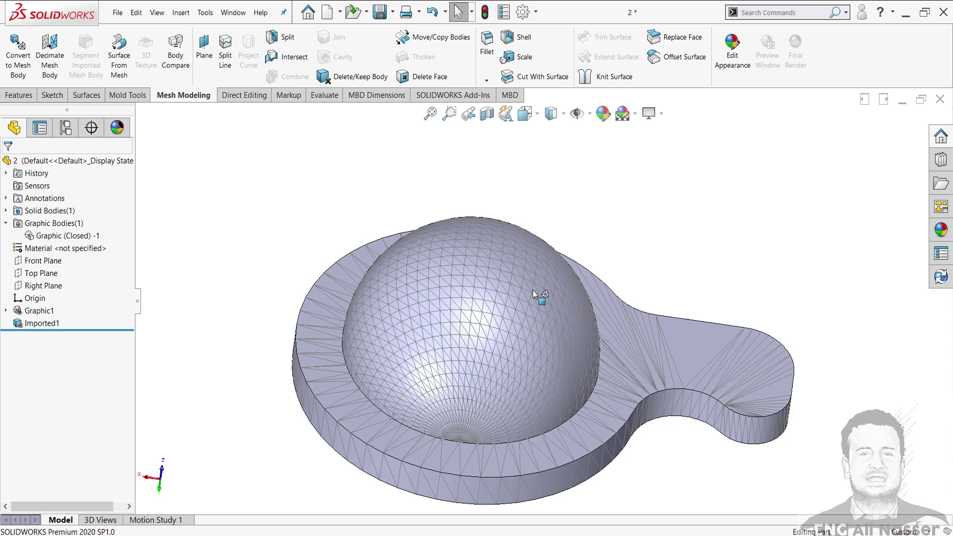
Set the display style to Shaded without facet edges
left_click(564, 114)
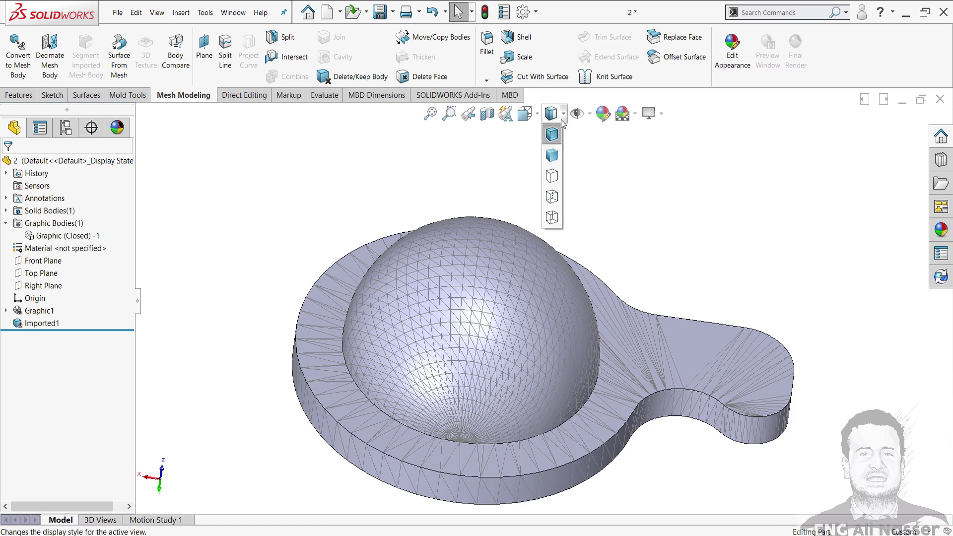
left_click(556, 158)
middle_click_drag(441, 211, 352, 199)
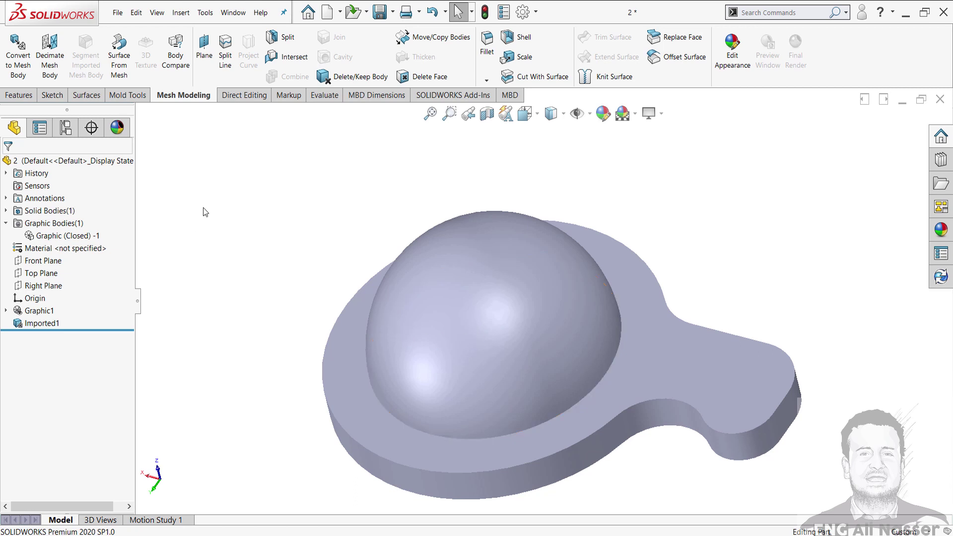
Start Surface From Mesh as a Planar Surface and pick four trial flange facets
left_click(119, 74)
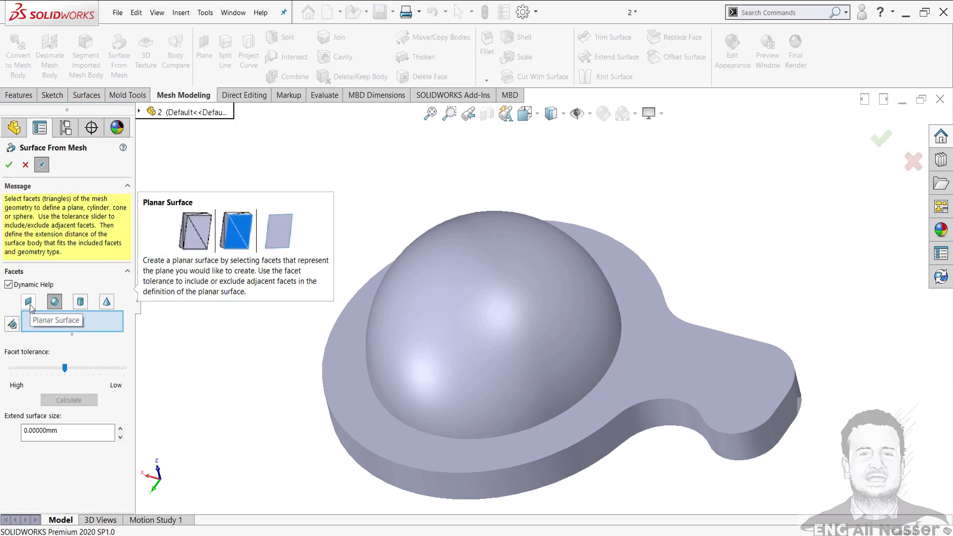
left_click(29, 303)
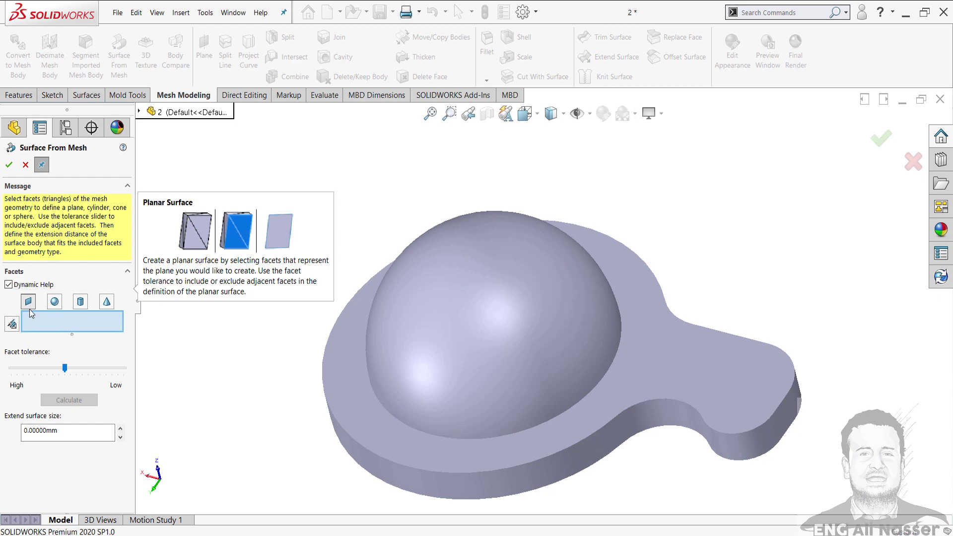
left_click(352, 397)
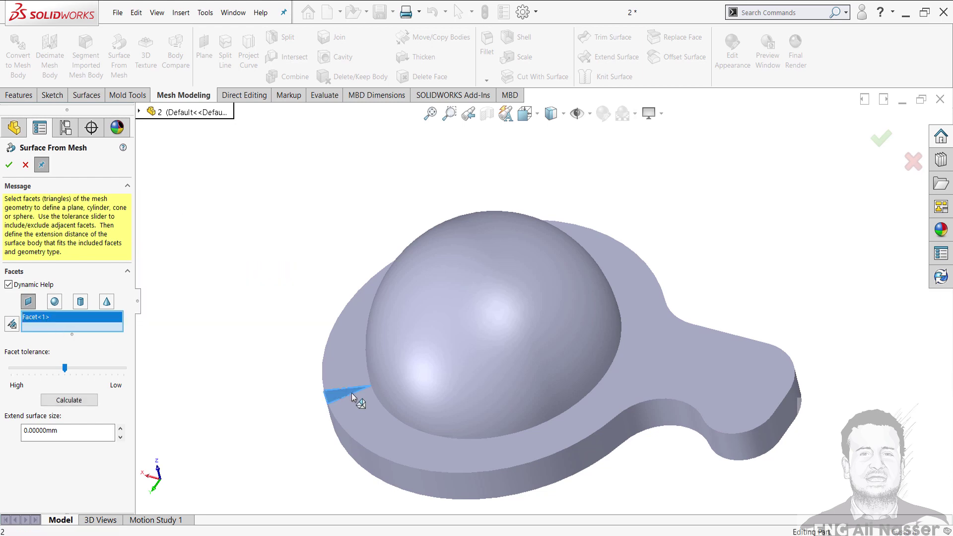
left_click(362, 420)
left_click(419, 443)
left_click(440, 450)
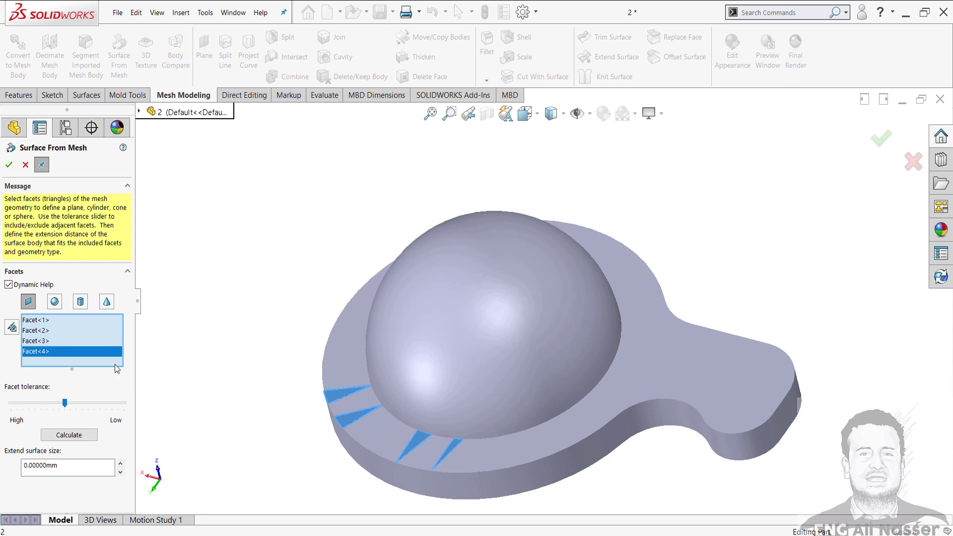
Clear all picked facets from the facet list
right_click(94, 344)
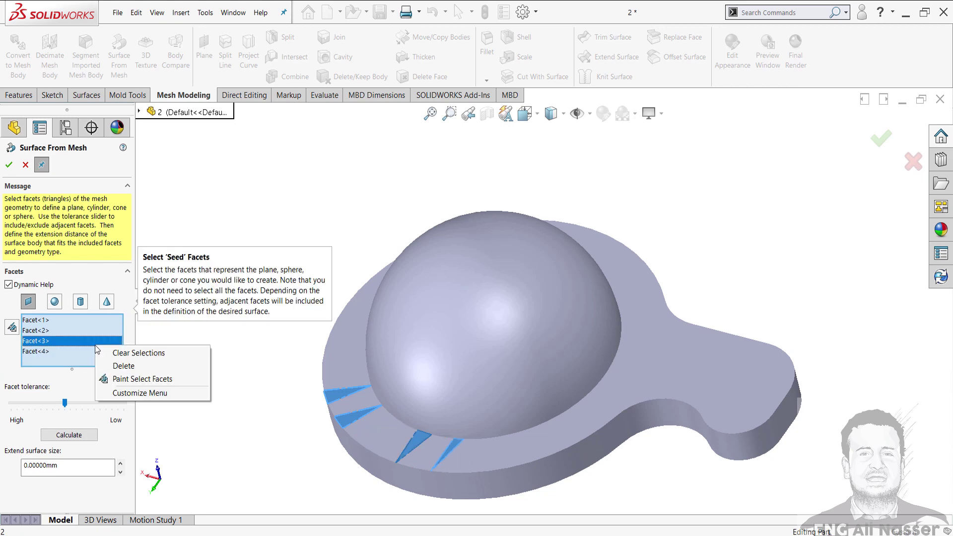
left_click(143, 353)
scroll(350, 387, "down", 3)
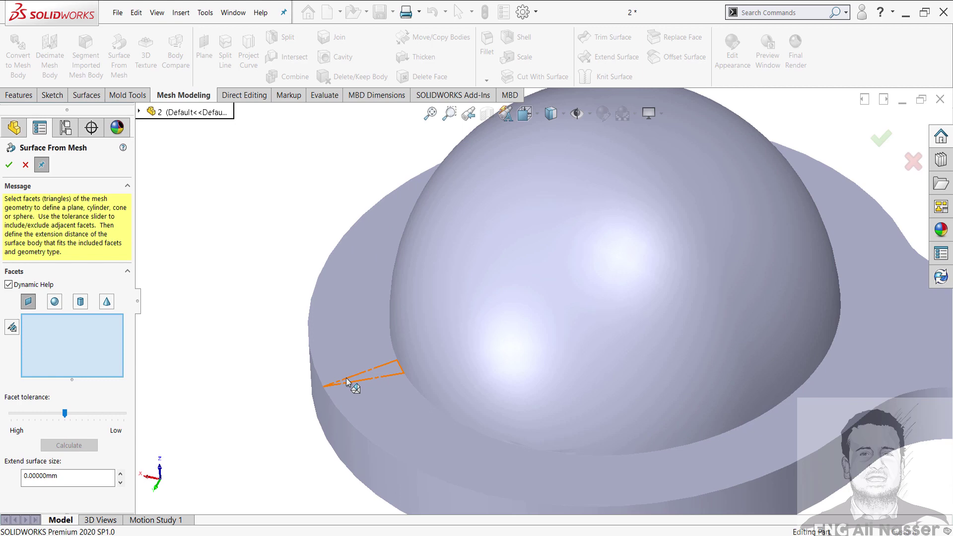
Paint-select the whole flat flange top and handle, accepting it as Facet Group<1>
right_click(83, 340)
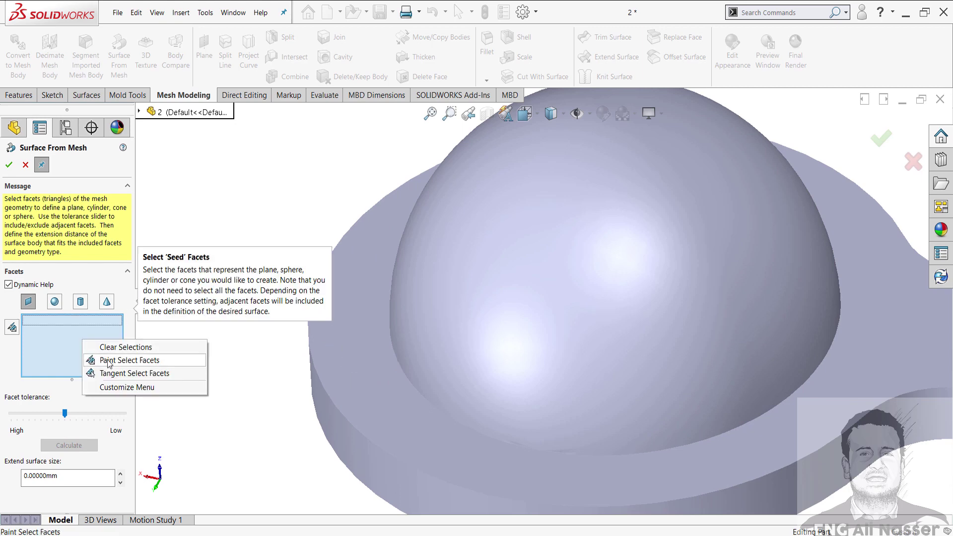
left_click(124, 361)
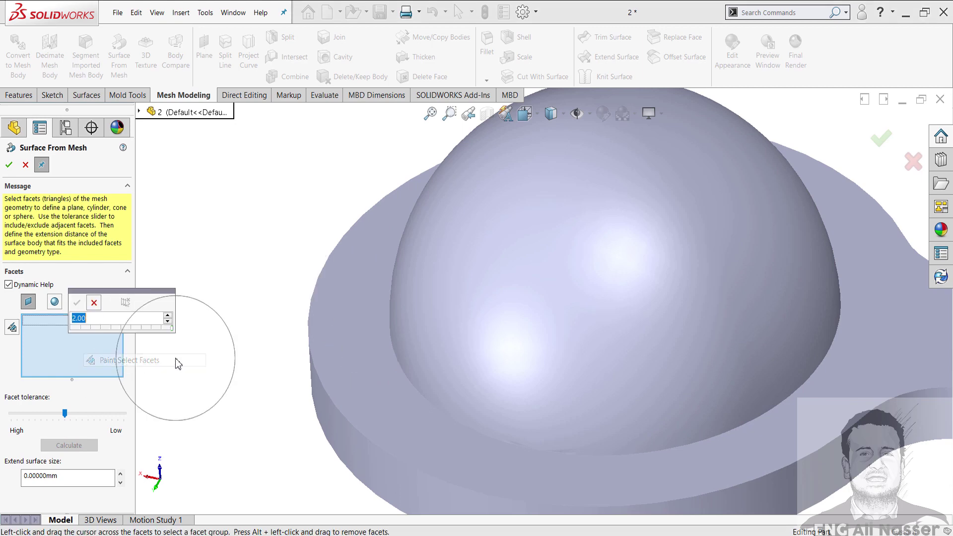
scroll(296, 355, "up", 5)
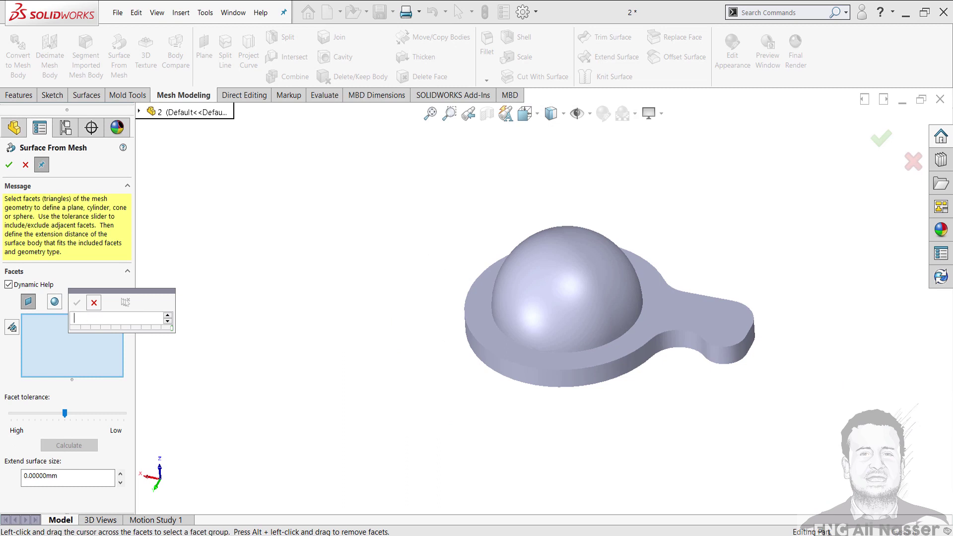
scroll(491, 305, "down", 5)
left_click_drag(497, 299, 574, 387)
scroll(578, 386, "up", 5)
mouse_move(552, 327)
left_mouse_down()
mouse_move(571, 346)
mouse_move(683, 324)
left_mouse_up()
scroll(684, 323, "down", 5)
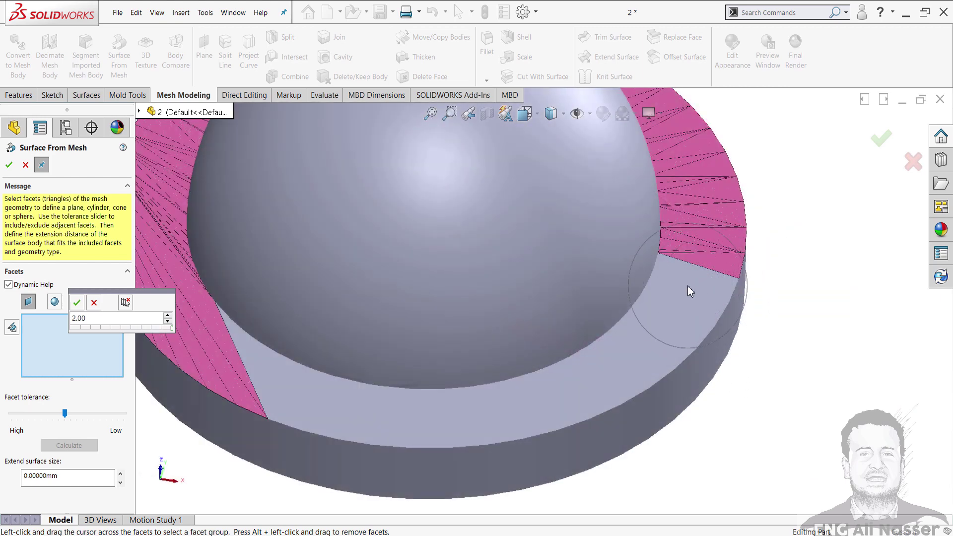
mouse_move(693, 296)
left_mouse_down()
mouse_move(651, 340)
mouse_move(488, 413)
mouse_move(327, 406)
mouse_move(278, 391)
mouse_move(237, 364)
left_mouse_up()
scroll(272, 393, "up", 5)
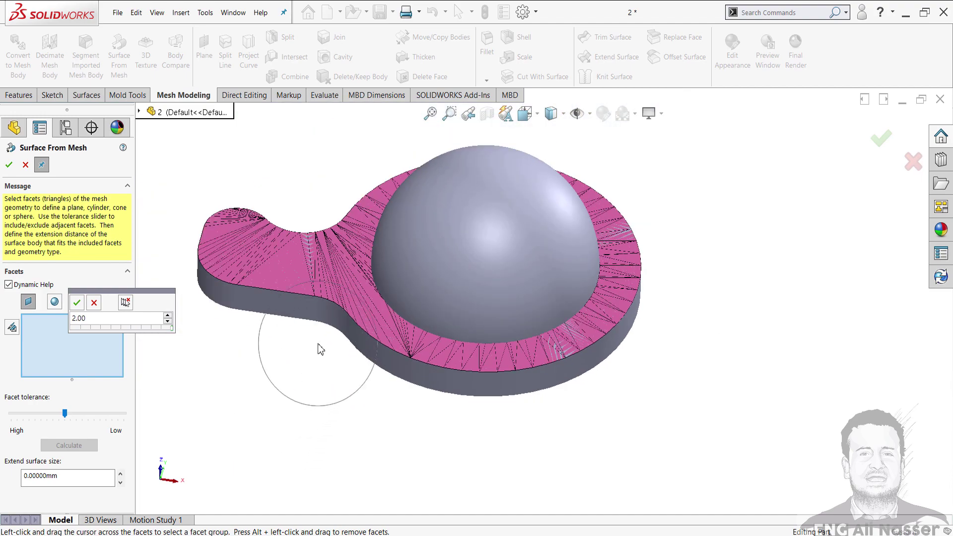
scroll(346, 289, "down", 5)
scroll(346, 289, "up", 5)
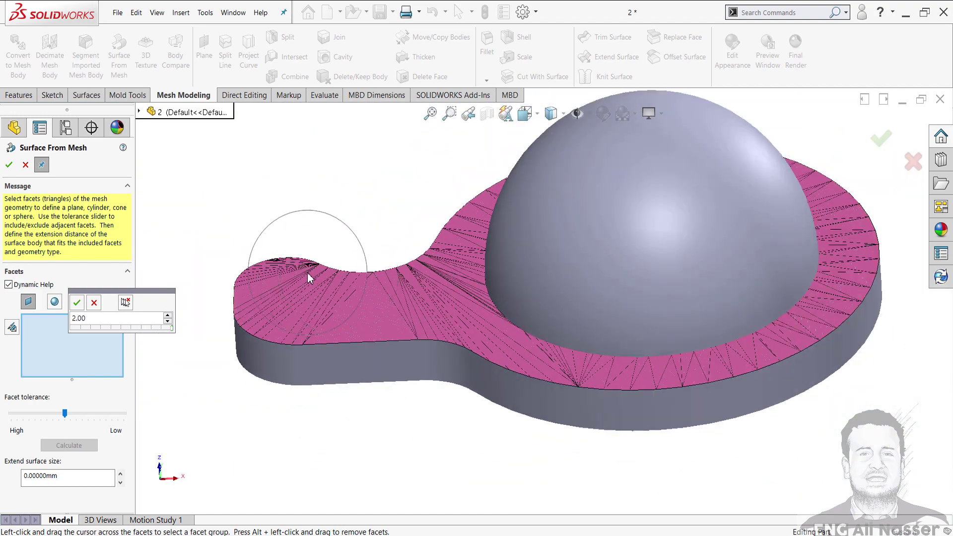
left_click(76, 303)
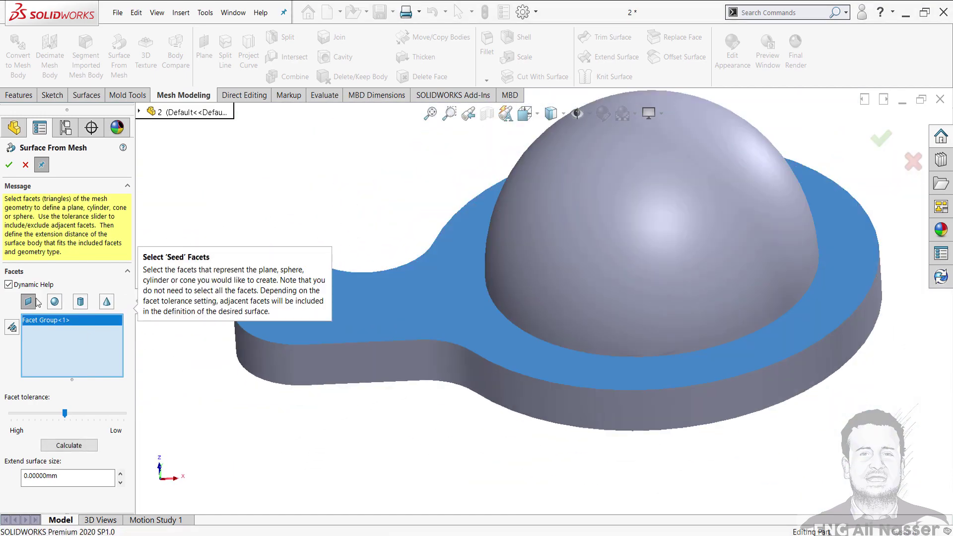
Clear Facet Group<1> and switch the surface type to Spherical Surface
left_click(9, 165)
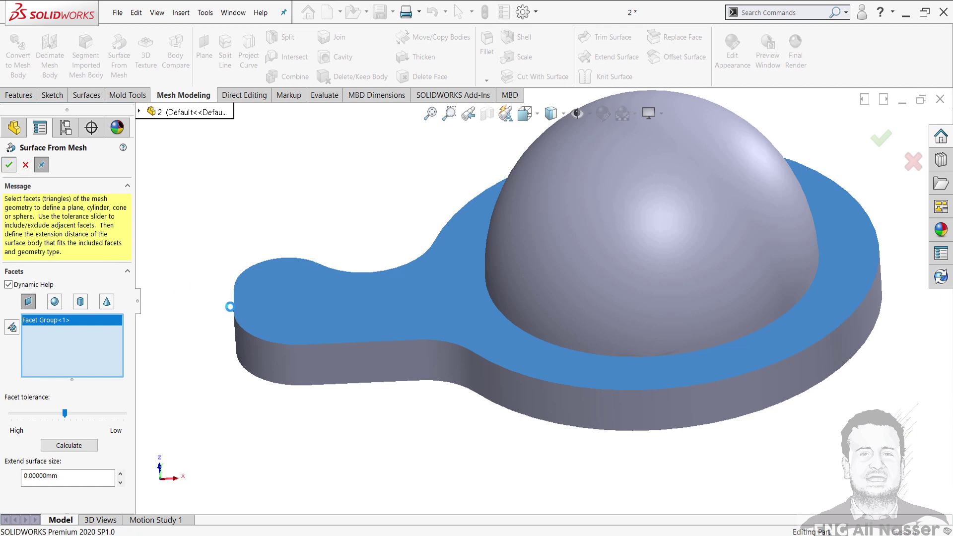
scroll(348, 318, "down", 2)
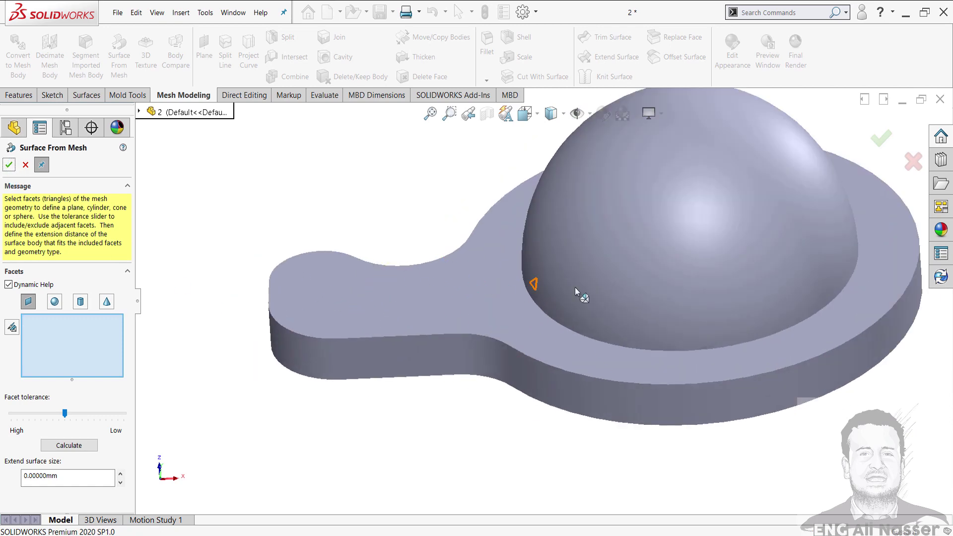
scroll(507, 335, "up", 3)
middle_click_drag(507, 335, 589, 319)
scroll(596, 337, "down", 3)
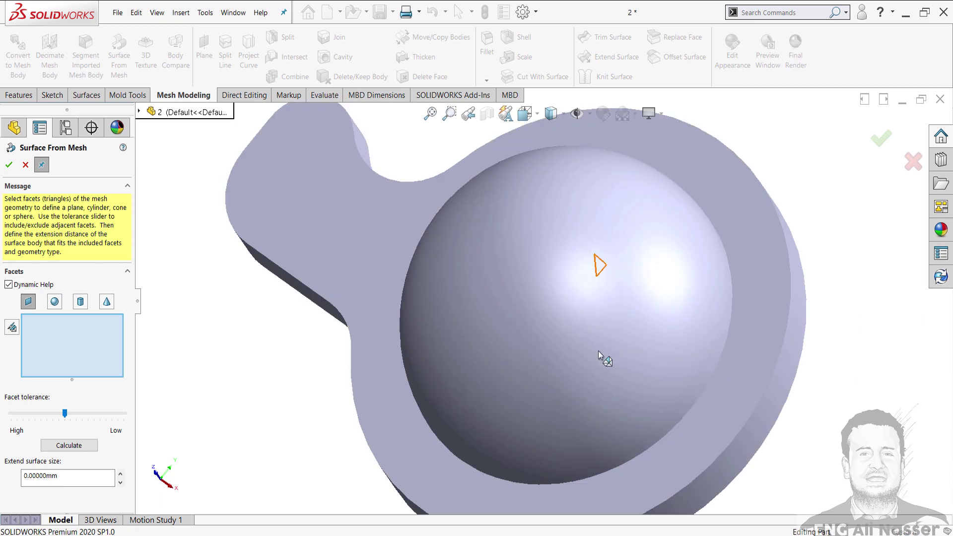
middle_click_drag(604, 357, 622, 295)
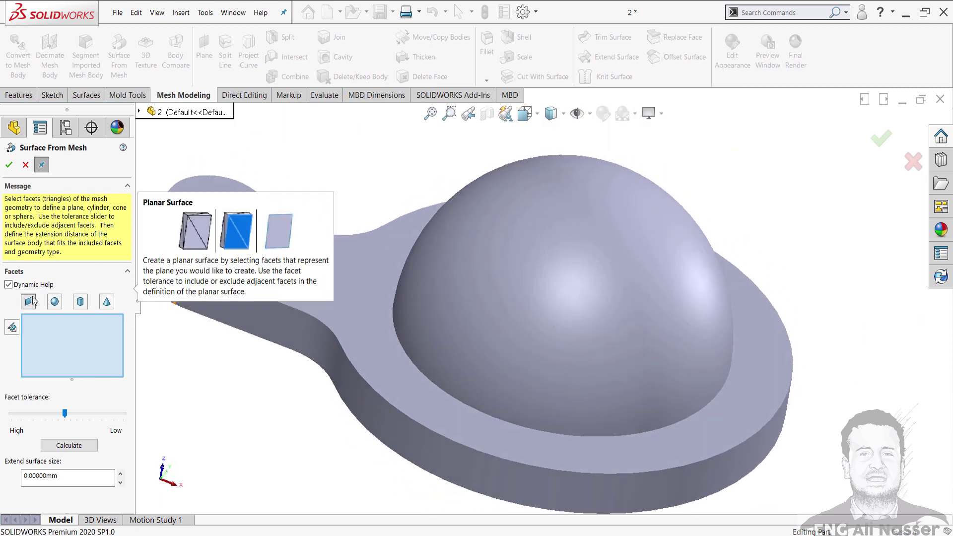
left_click(53, 306)
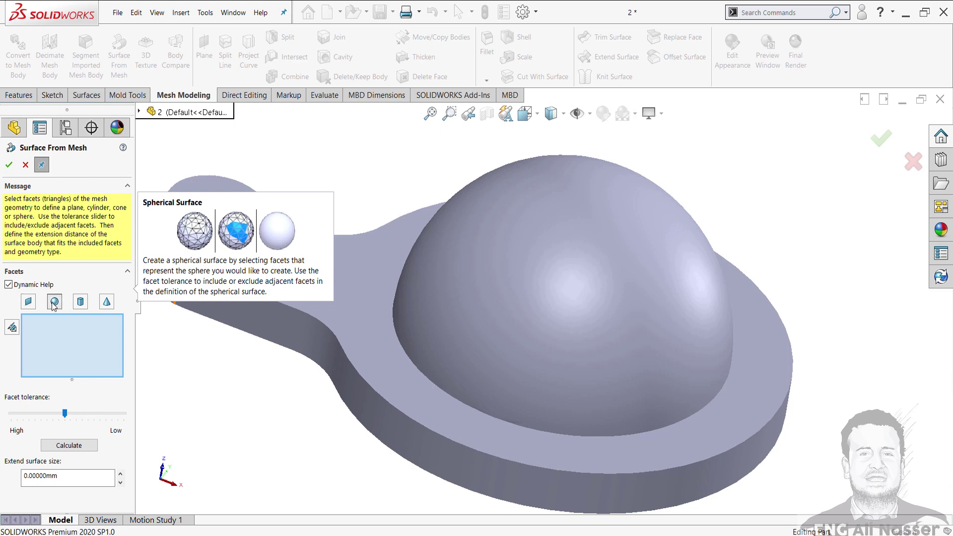
Paint all dome facets as Facet Group<2> and create the spherical surface
right_click(85, 344)
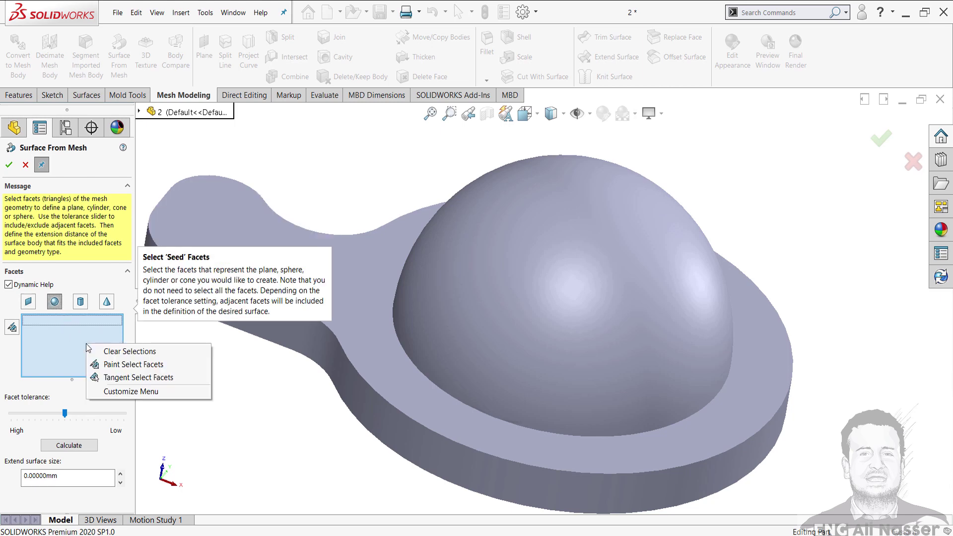
left_click(107, 363)
mouse_move(580, 270)
left_mouse_down()
mouse_move(556, 297)
mouse_move(630, 337)
mouse_move(662, 341)
mouse_move(557, 365)
mouse_move(477, 346)
mouse_move(451, 311)
mouse_move(608, 393)
mouse_move(689, 369)
mouse_move(690, 323)
mouse_move(622, 221)
mouse_move(467, 240)
mouse_move(443, 302)
left_mouse_up()
scroll(443, 302, "down", 2)
mouse_move(660, 224)
middle_mouse_down()
mouse_move(546, 387)
mouse_move(543, 330)
mouse_move(556, 236)
middle_mouse_up()
mouse_move(557, 237)
left_mouse_down()
mouse_move(609, 330)
mouse_move(602, 389)
mouse_move(621, 291)
mouse_move(586, 268)
mouse_move(546, 204)
mouse_move(517, 266)
left_mouse_up()
mouse_move(516, 266)
middle_mouse_down()
mouse_move(567, 357)
mouse_move(536, 258)
middle_mouse_up()
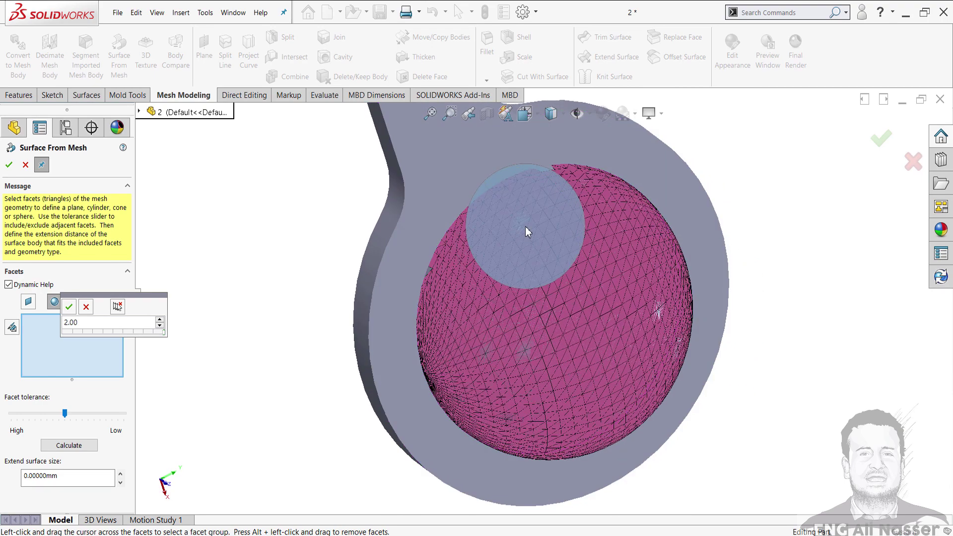
middle_click_drag(571, 371, 548, 277)
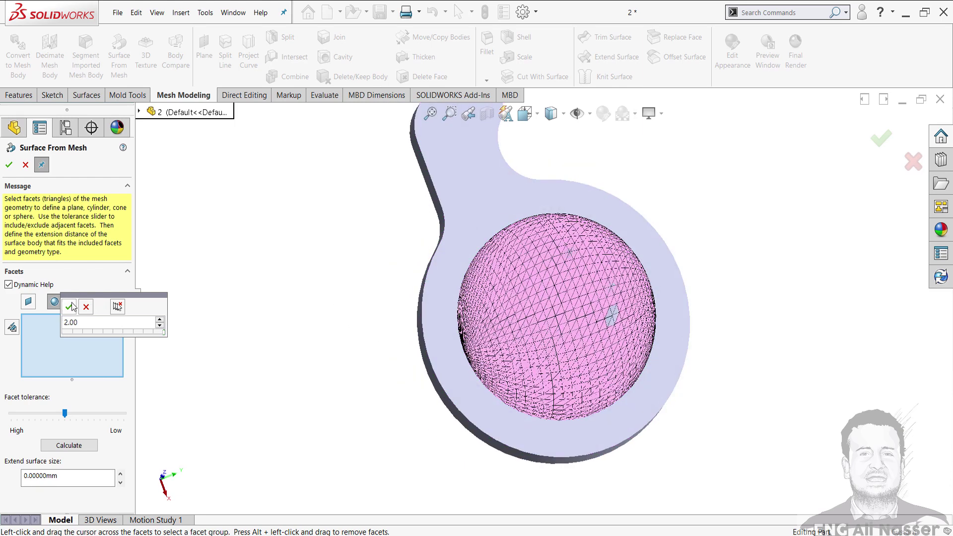
left_click(69, 306)
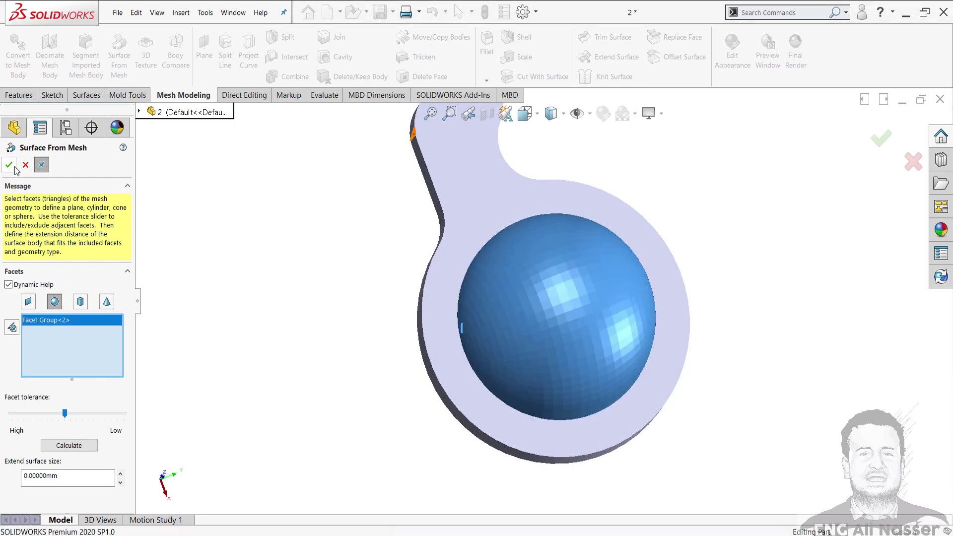
left_click(12, 167)
Try Tangent Select Facets, then dismiss its Angle Tolerance popup without adding facets
middle_click_drag(457, 394, 476, 298)
scroll(476, 318, "down", 3)
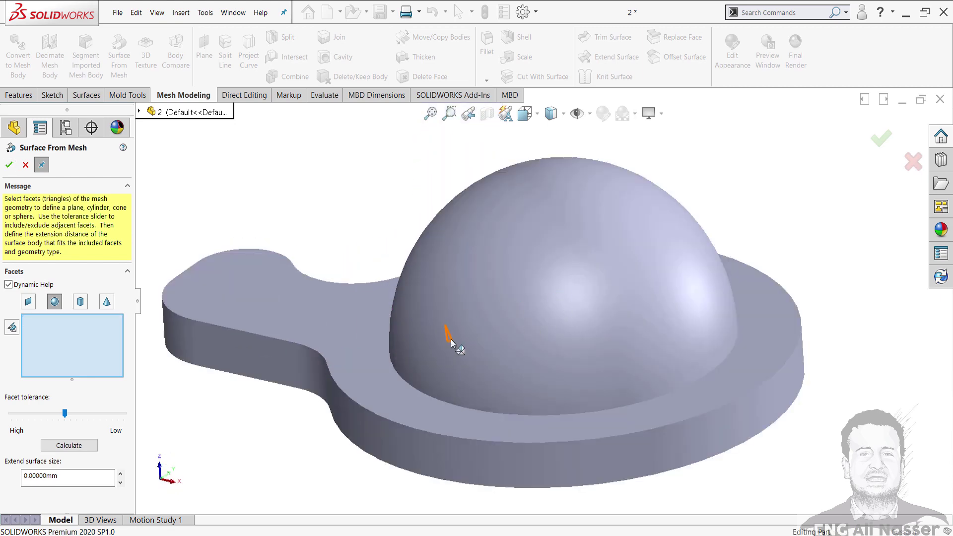
middle_click_drag(451, 340, 379, 375)
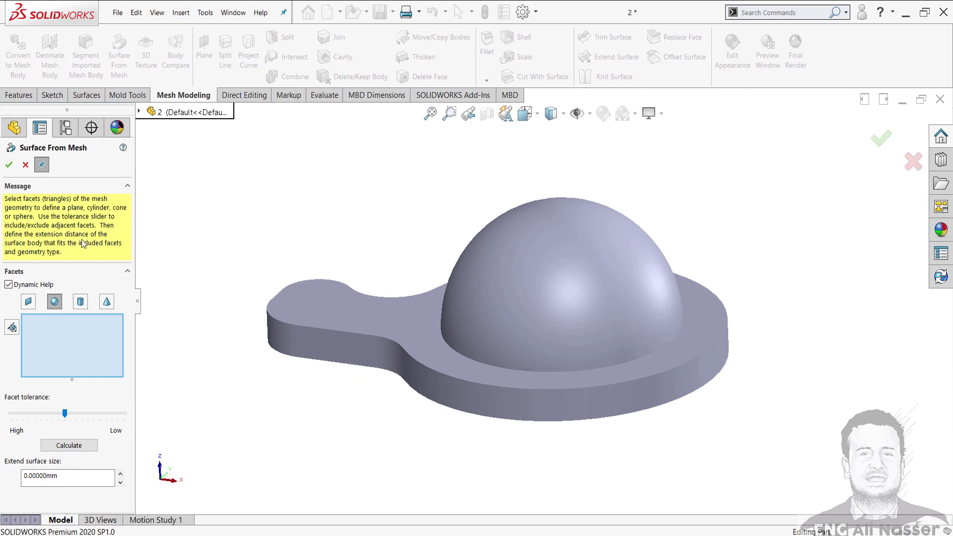
right_click(64, 343)
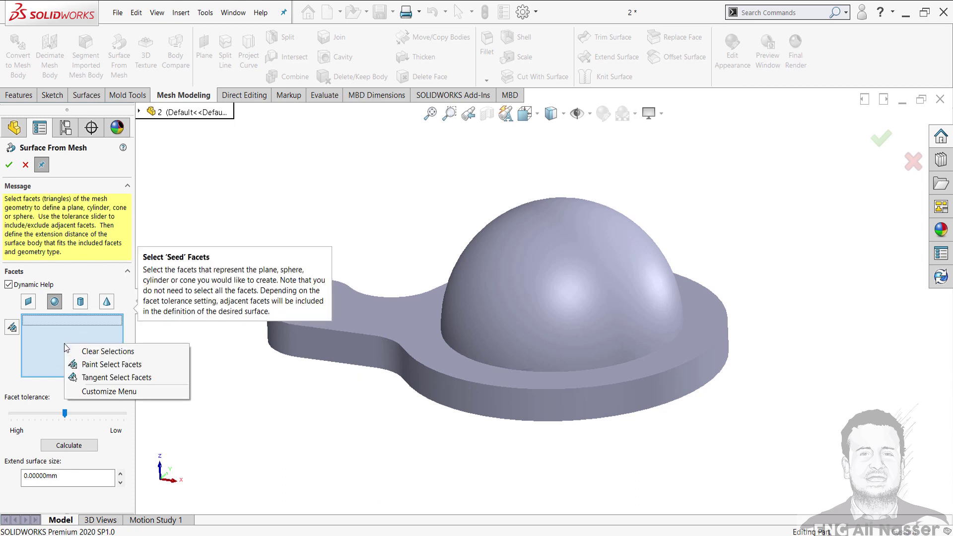
left_click(133, 381)
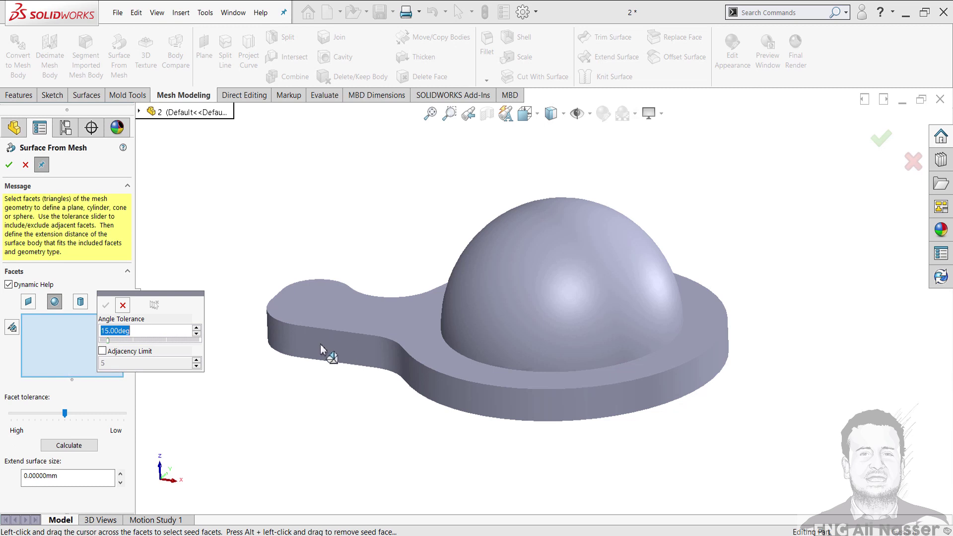
left_click(122, 305)
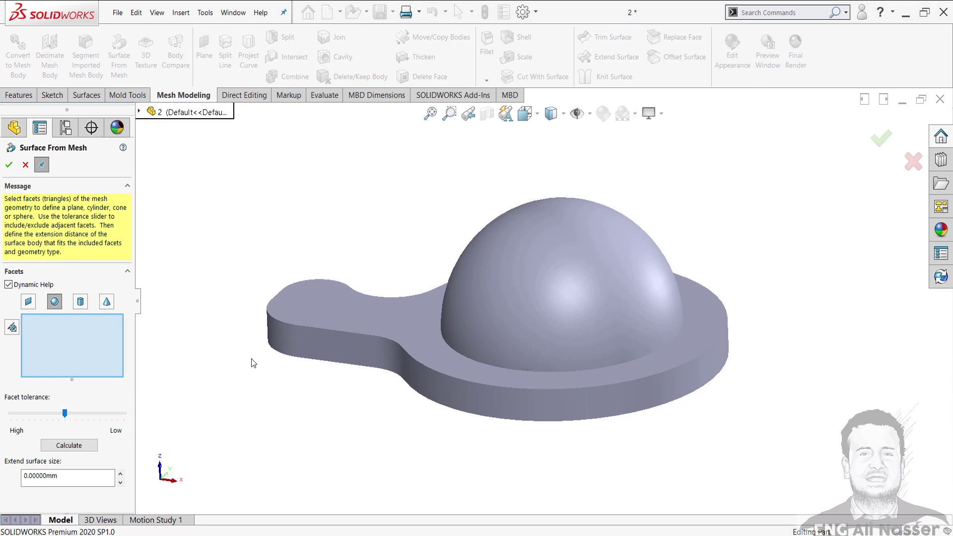
mouse_move(58, 370)
Close Surface From Mesh and hide the solid body, leaving only the surfaces
left_click(9, 165)
middle_click_drag(277, 290, 213, 300)
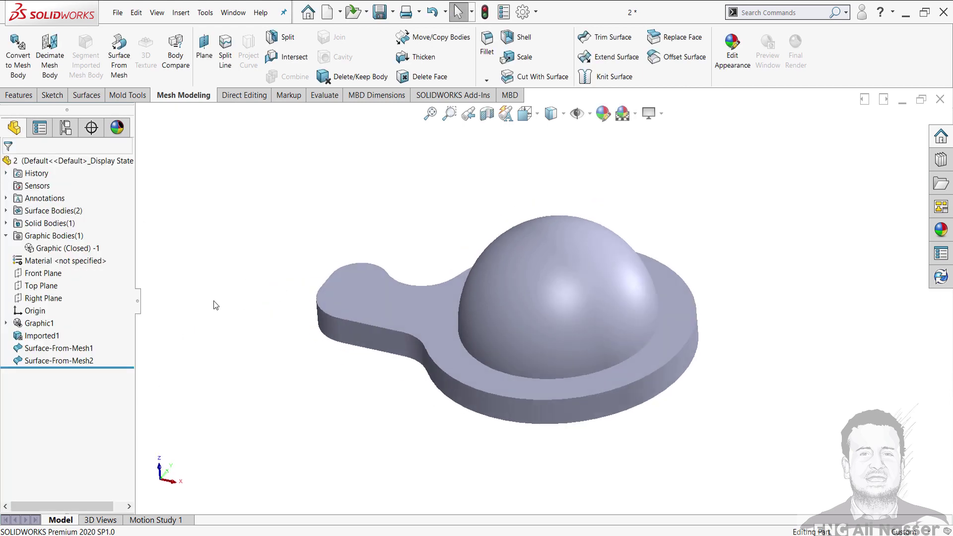
right_click(33, 224)
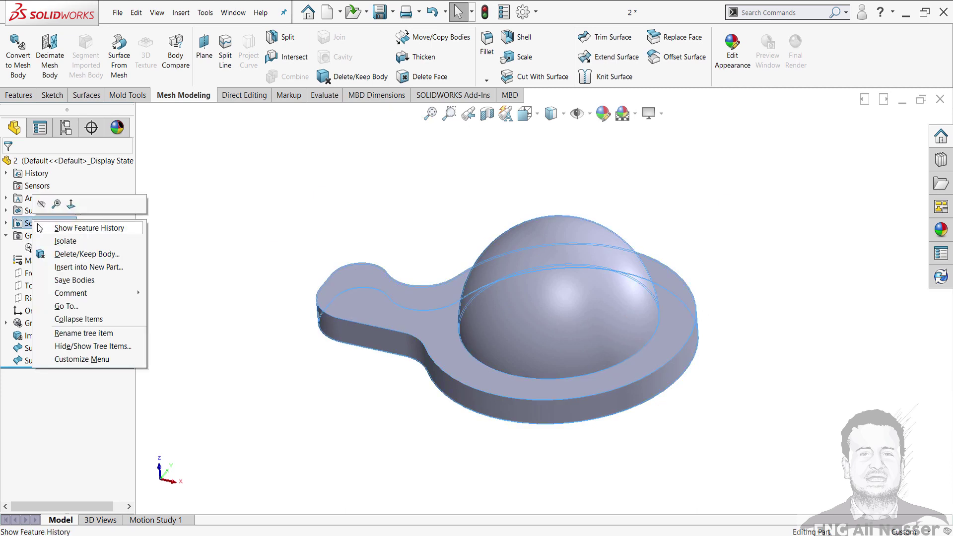
left_click(49, 199)
Set the display style to Shaded With Edges
middle_click_drag(291, 294, 486, 387)
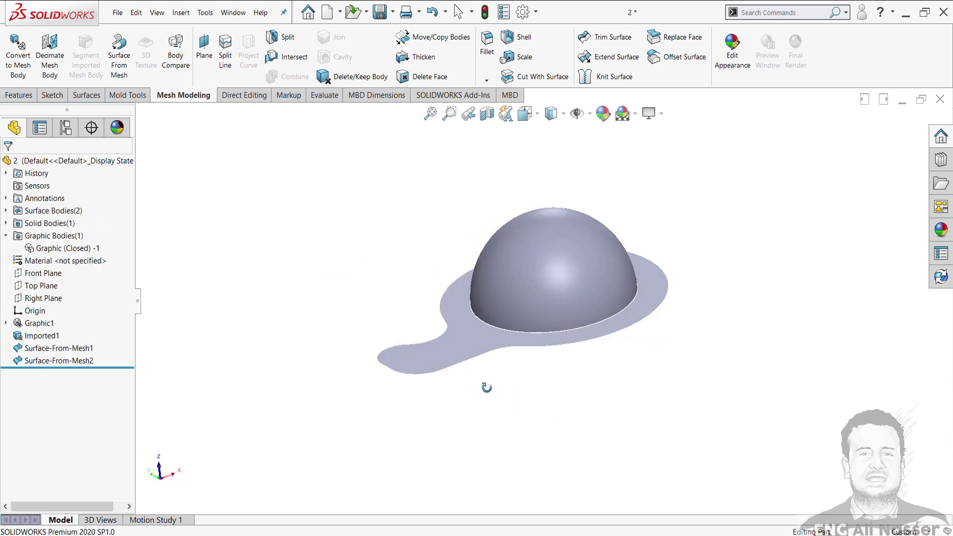
scroll(514, 318, "down", 3)
middle_click_drag(514, 317, 555, 151)
left_click(562, 115)
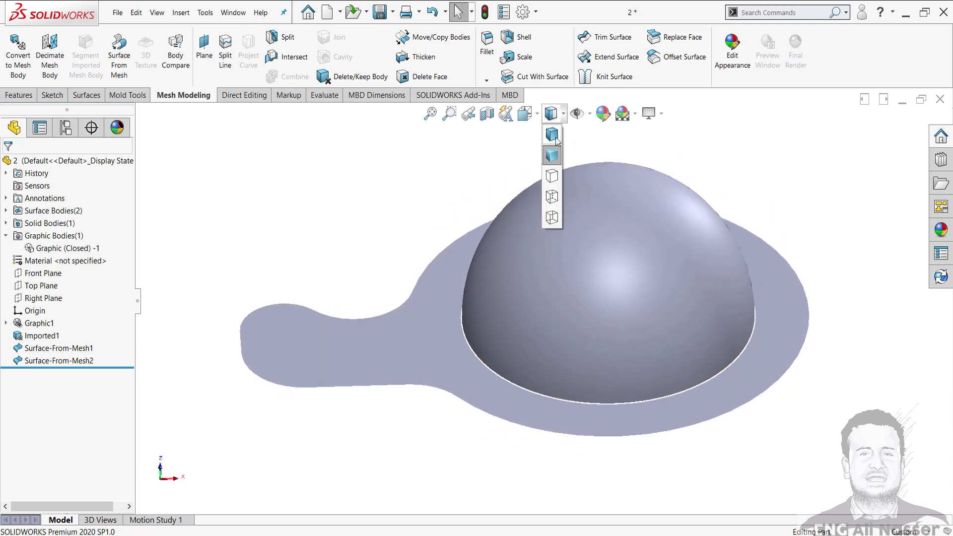
left_click(556, 141)
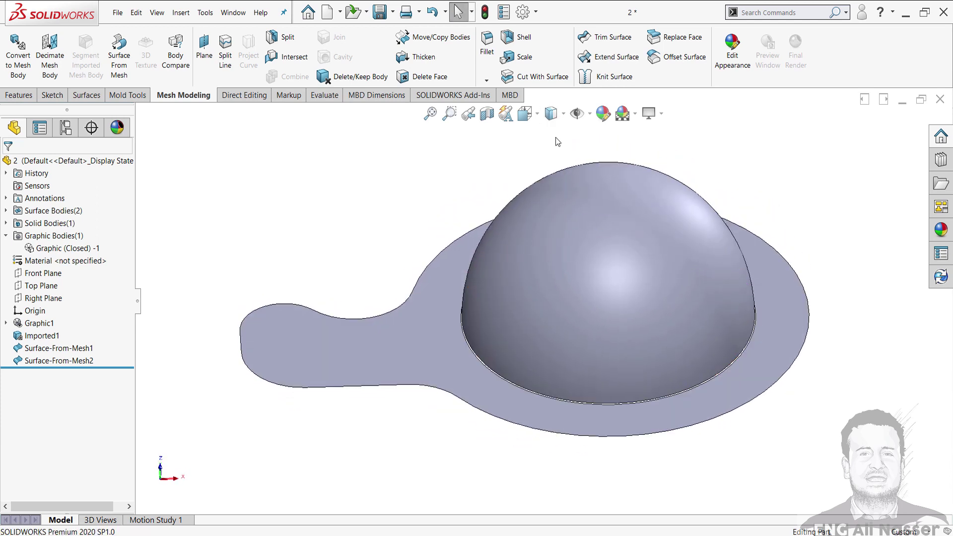
Inspect the planar surface from the front and top views, then deselect it
middle_click_drag(412, 364, 585, 268)
scroll(585, 268, "down", 2)
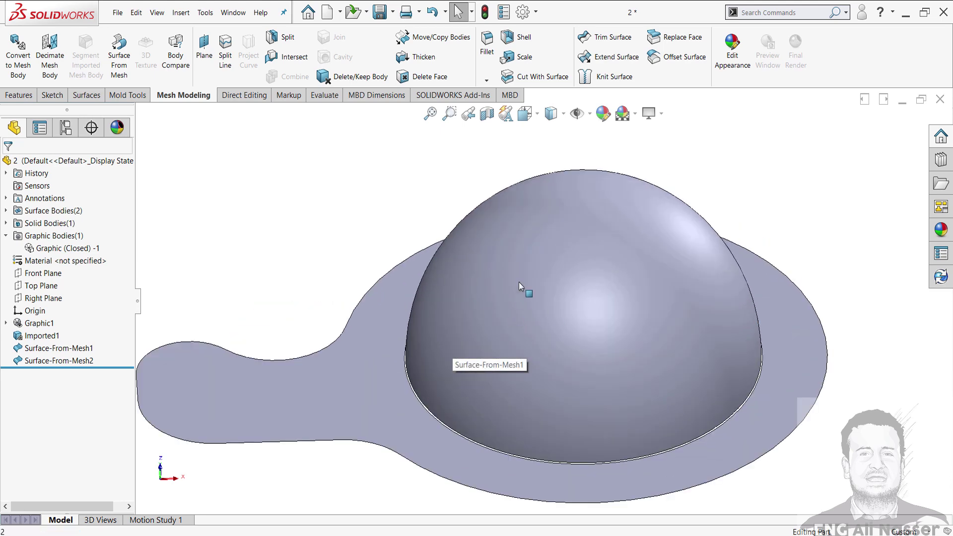
left_click(519, 281)
scroll(391, 349, "up", 3)
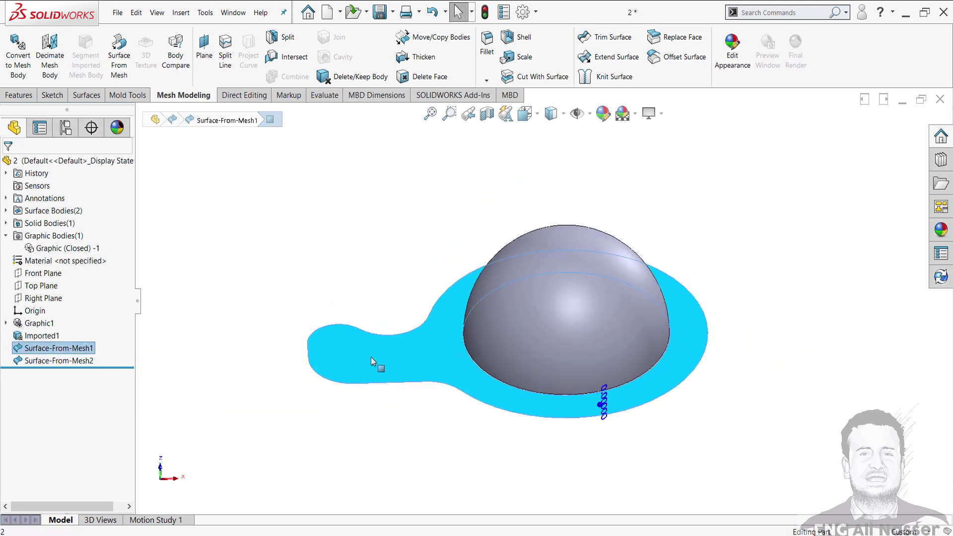
key("ctrl+1")
scroll(457, 318, "down", 3)
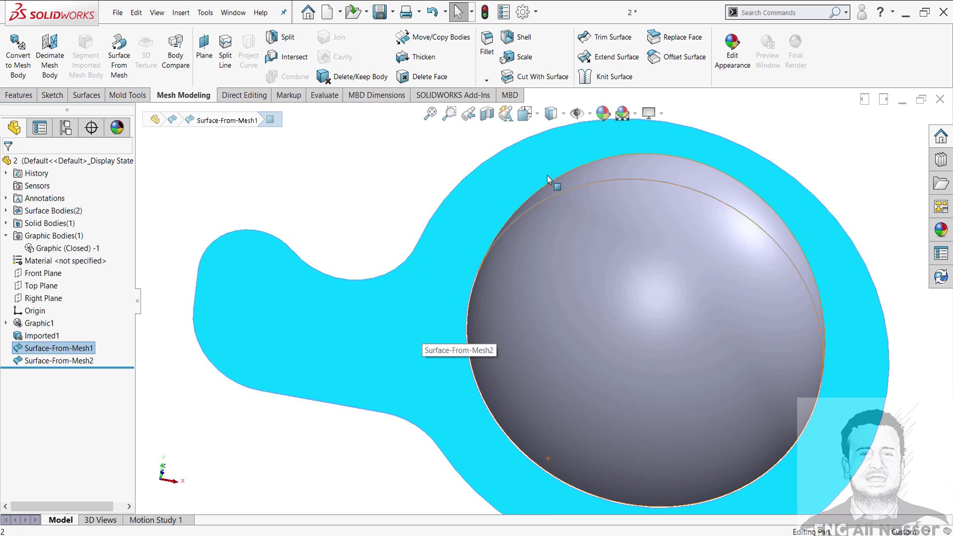
middle_click_drag(427, 361, 351, 314)
scroll(436, 285, "up", 3)
scroll(432, 326, "down", 5)
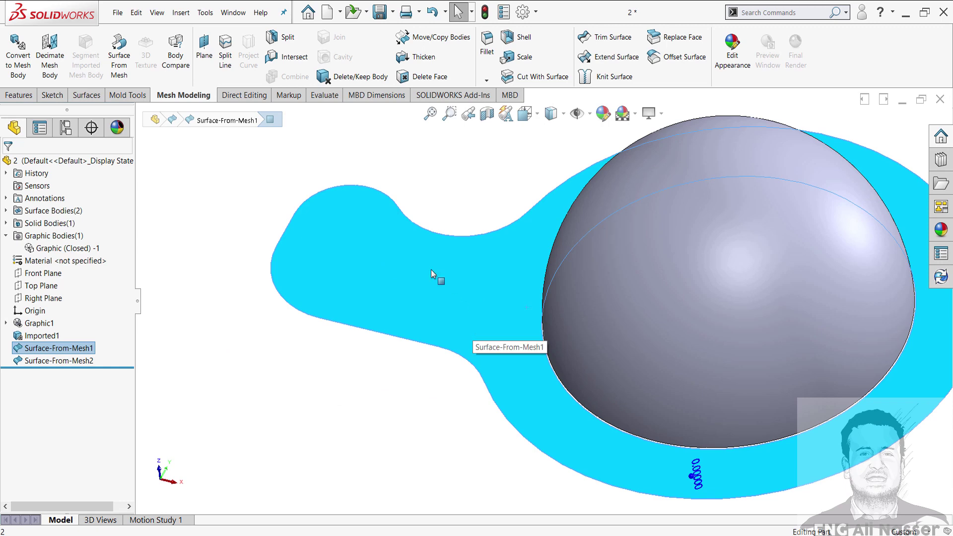
scroll(622, 280, "up", 3)
scroll(485, 251, "up", 2)
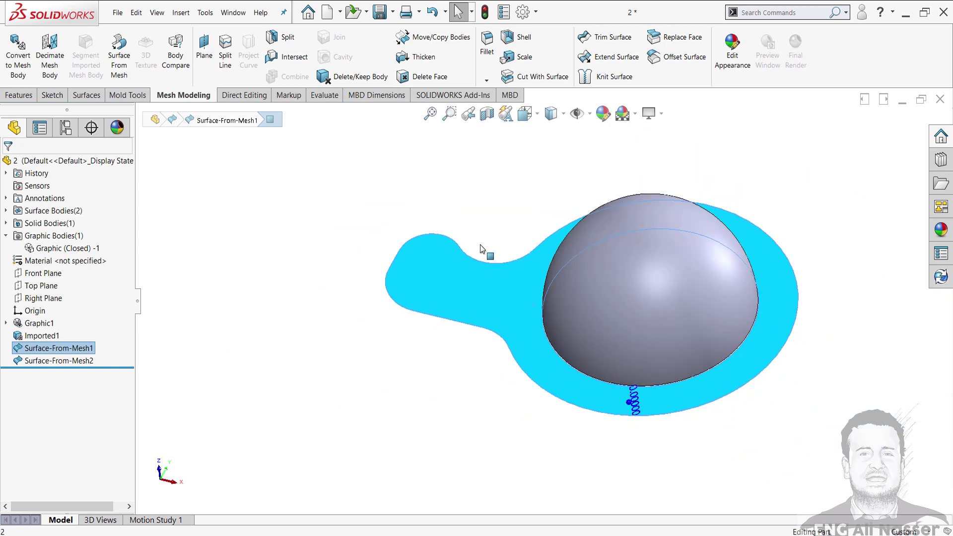
left_click(442, 208)
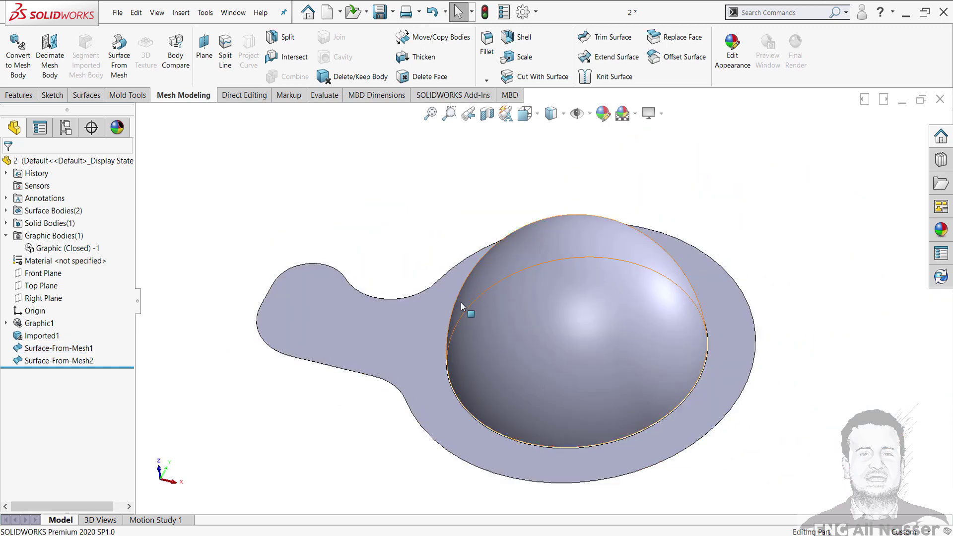